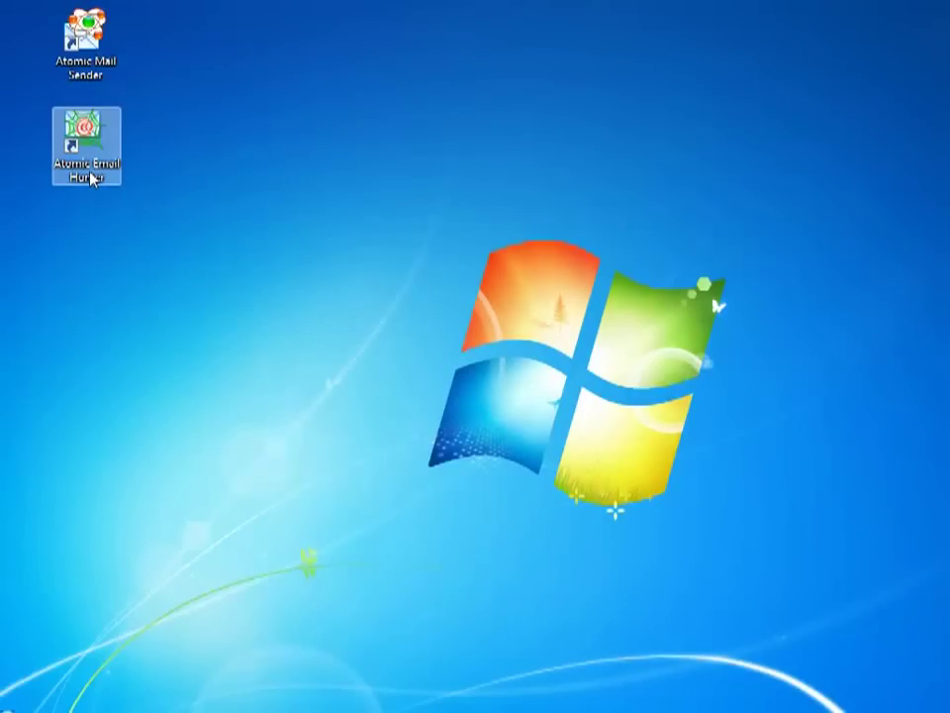
Step: Launch Atomic Email Hunter and browse its Settings menu for the interface language choices
double_click(90, 177)
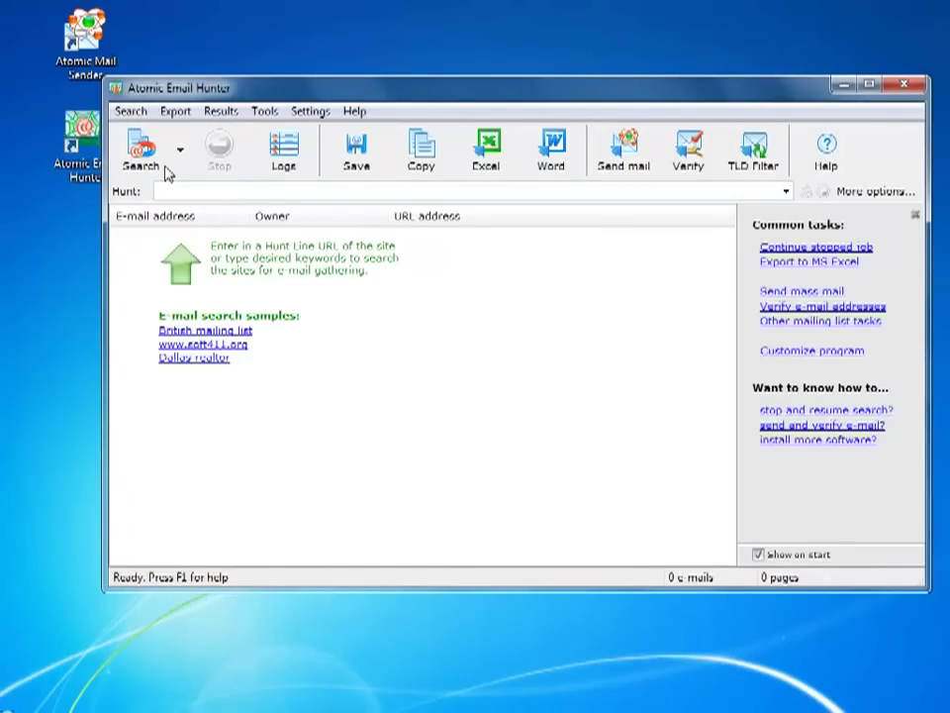
click(310, 111)
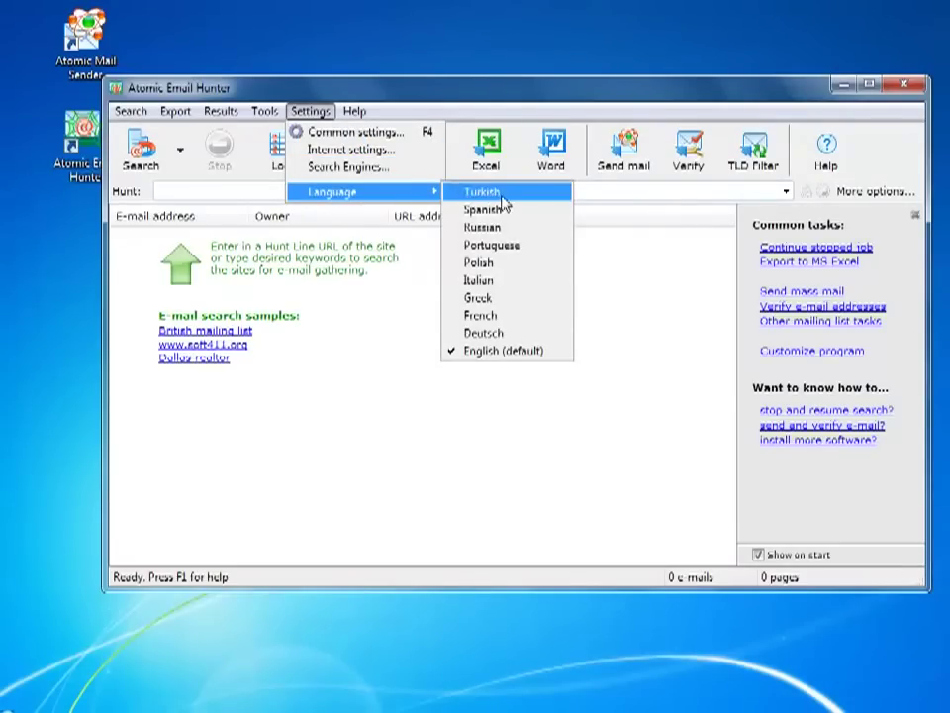
click(379, 166)
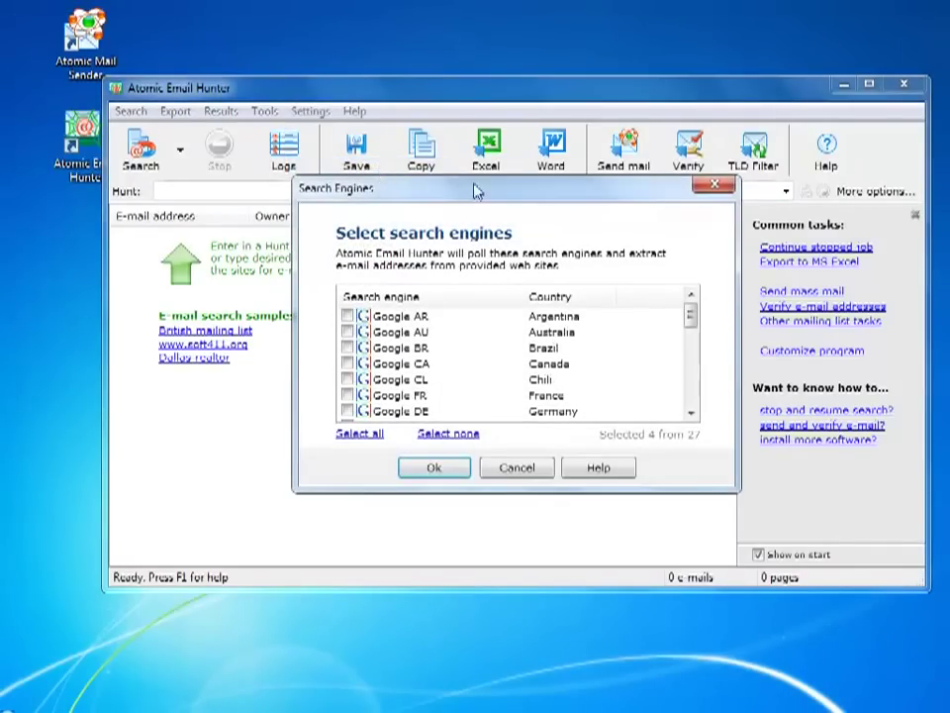
click(577, 299)
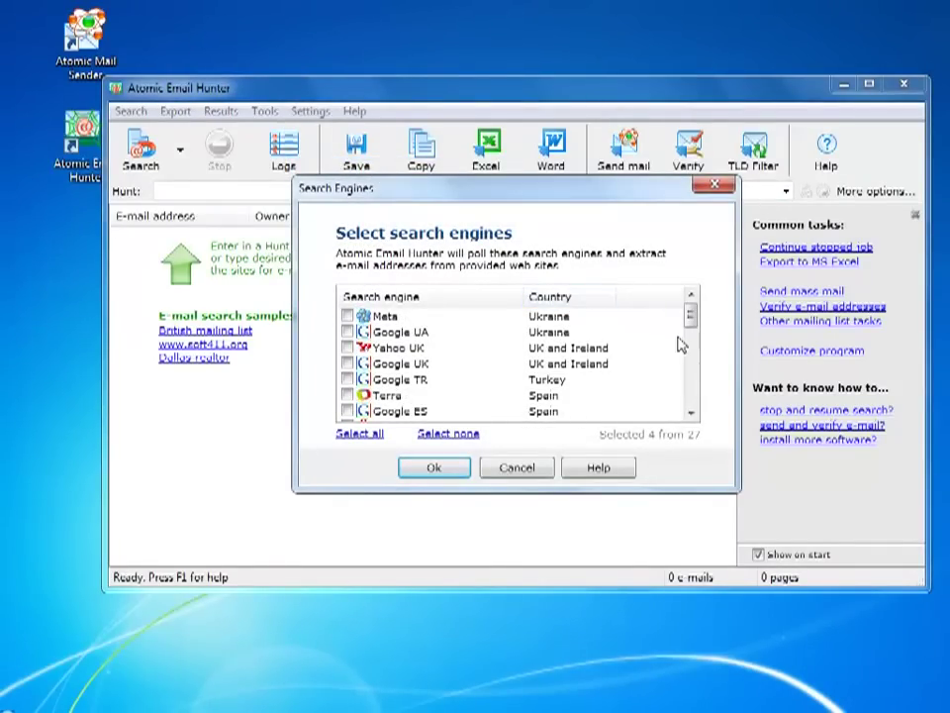
drag(689, 317, 691, 388)
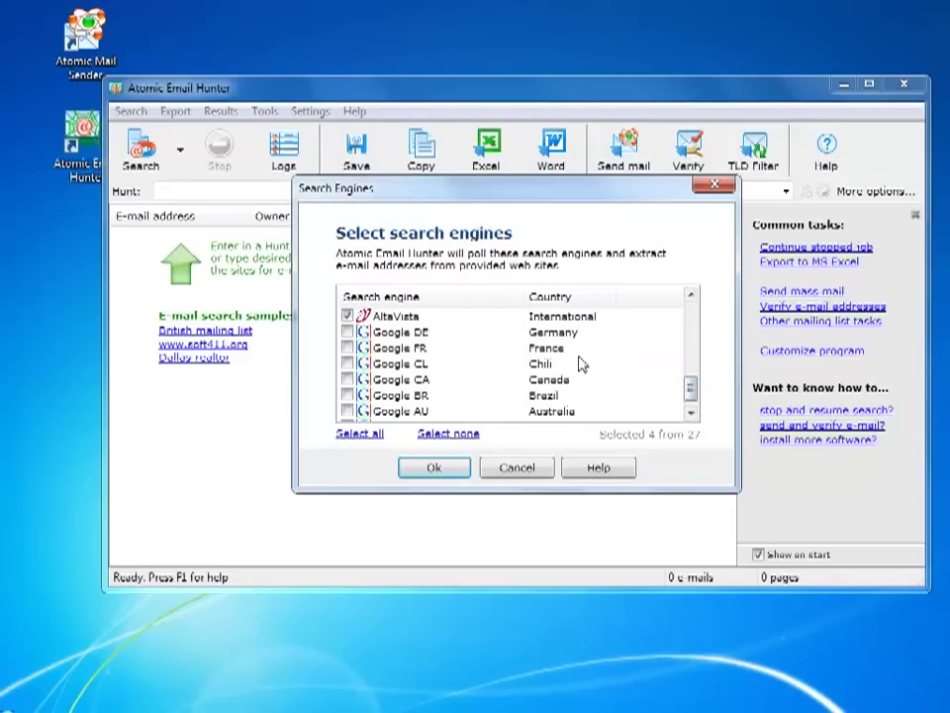
click(437, 471)
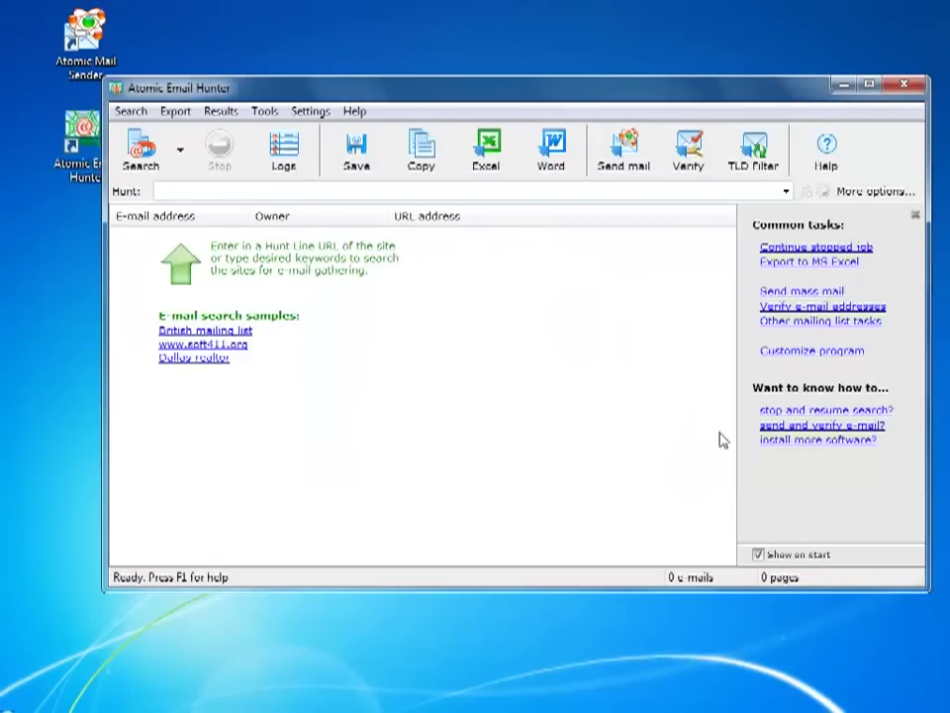
click(311, 115)
click(313, 132)
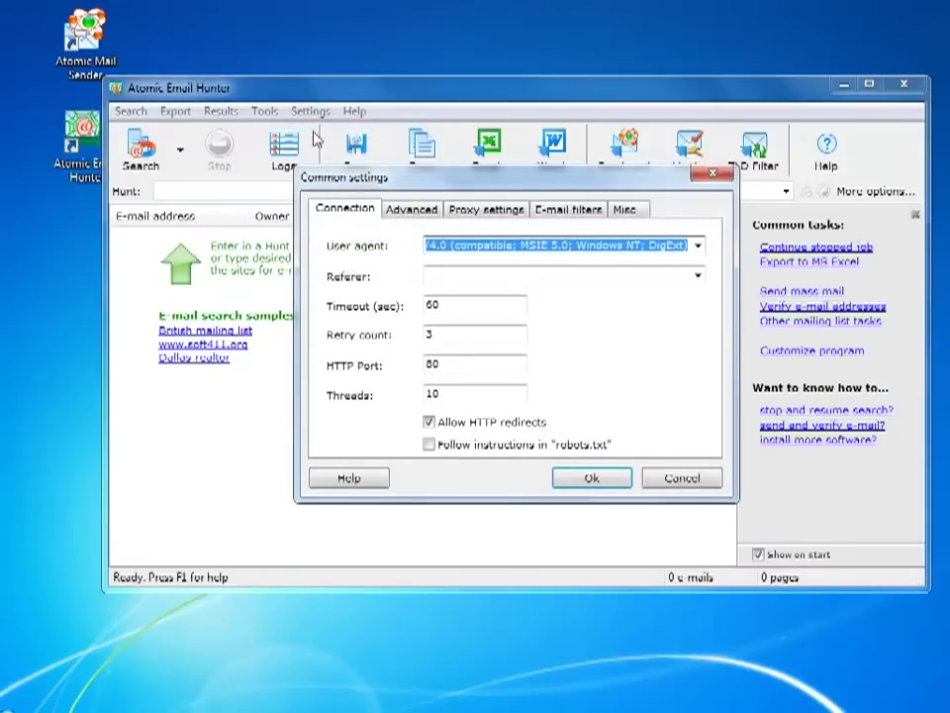
click(412, 212)
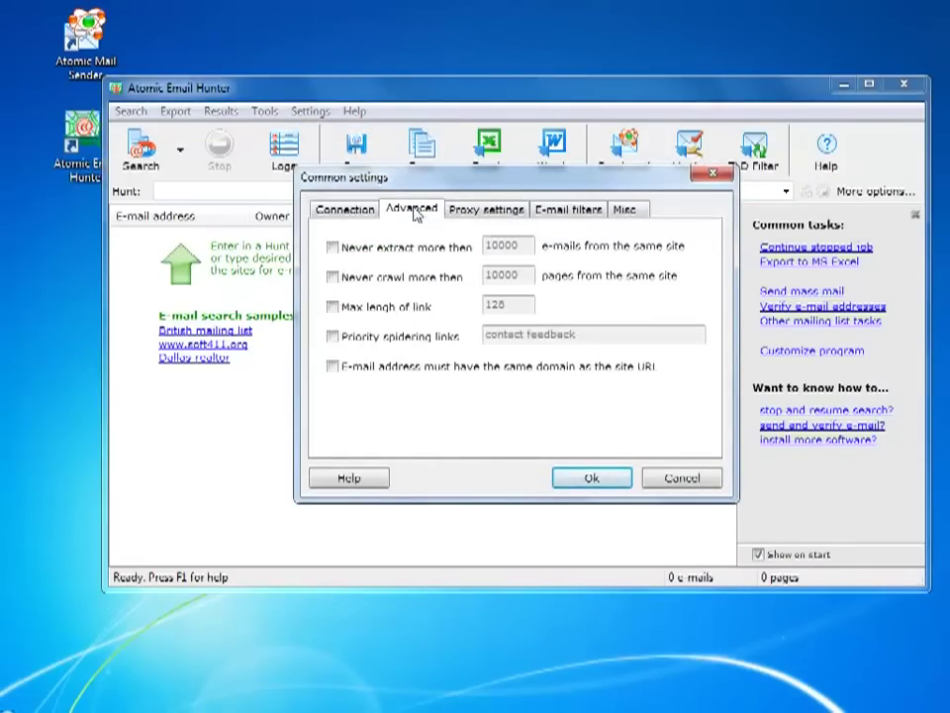
click(507, 213)
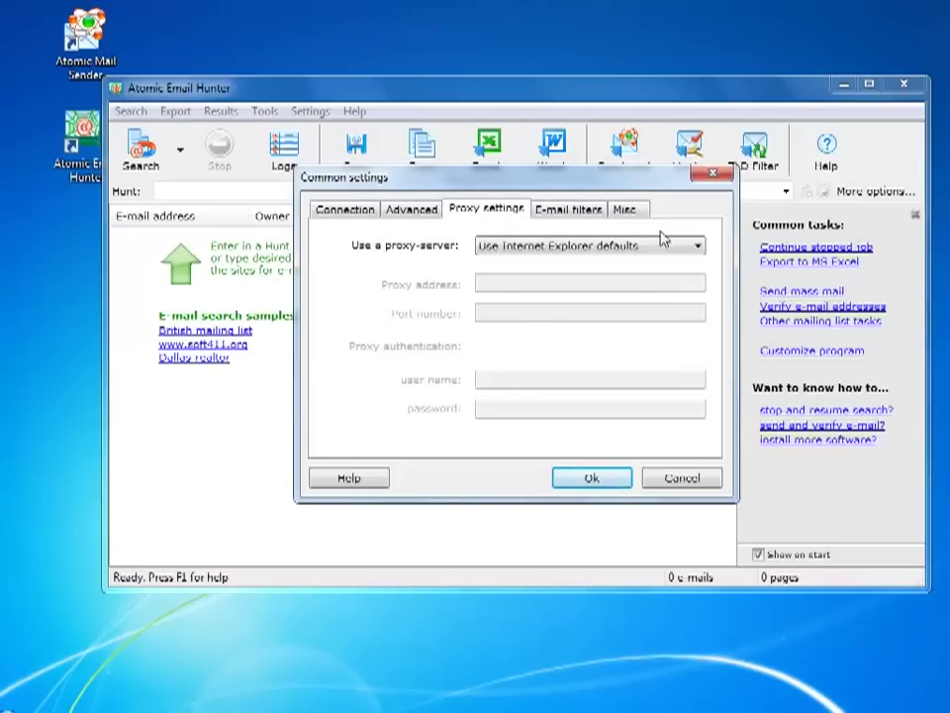
click(691, 249)
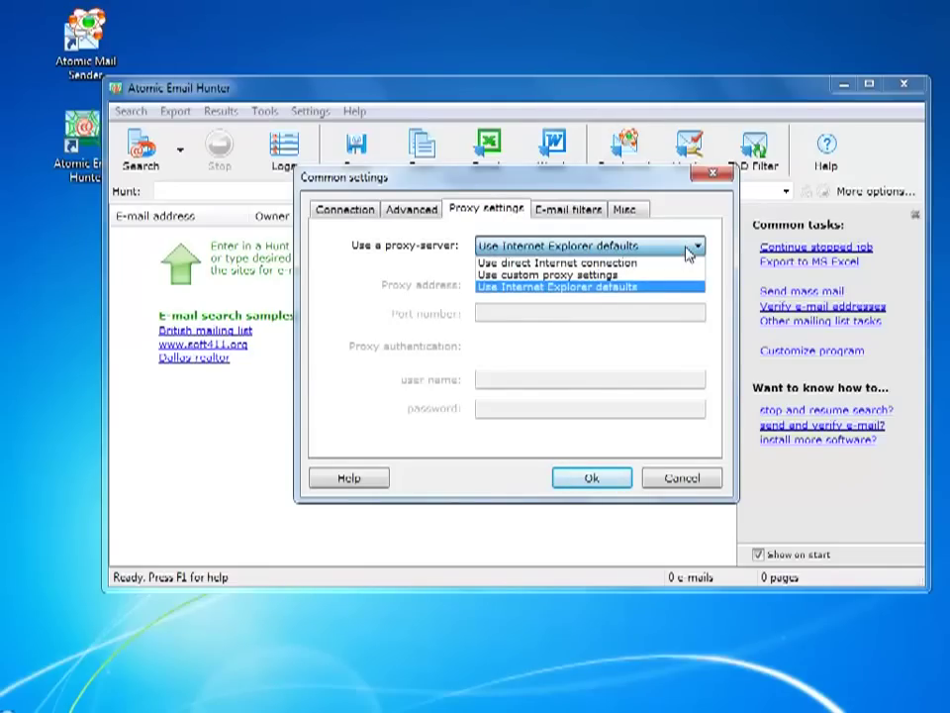
click(625, 287)
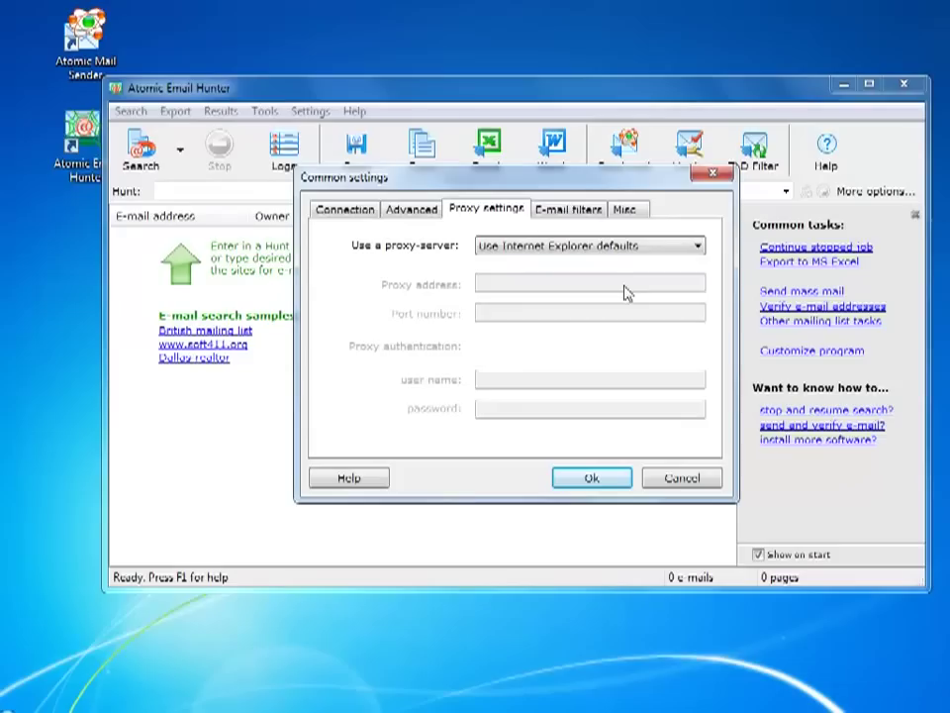
click(586, 215)
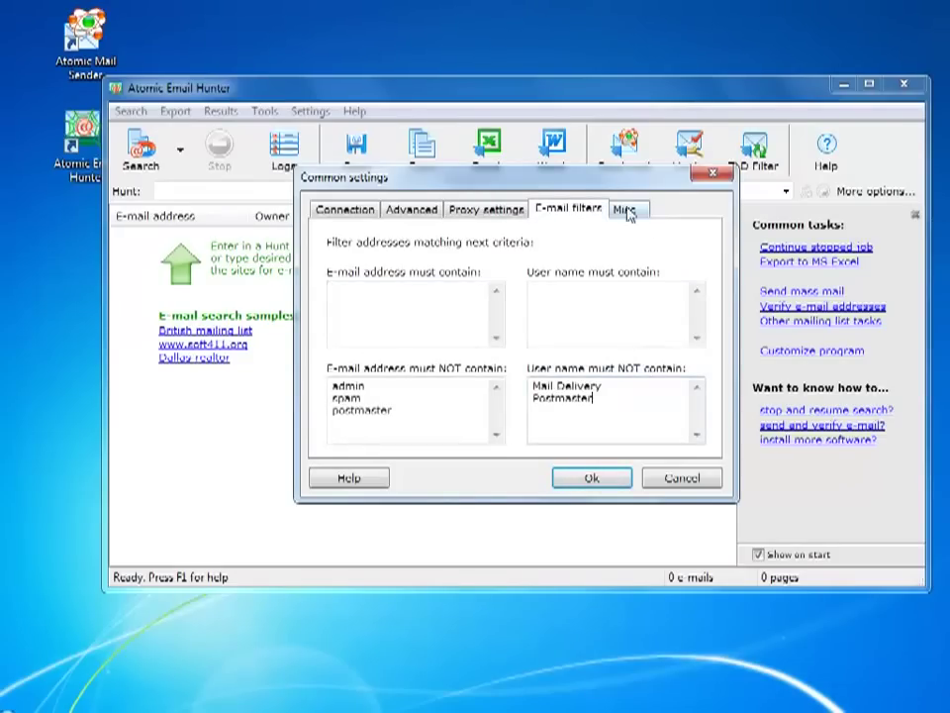
click(625, 210)
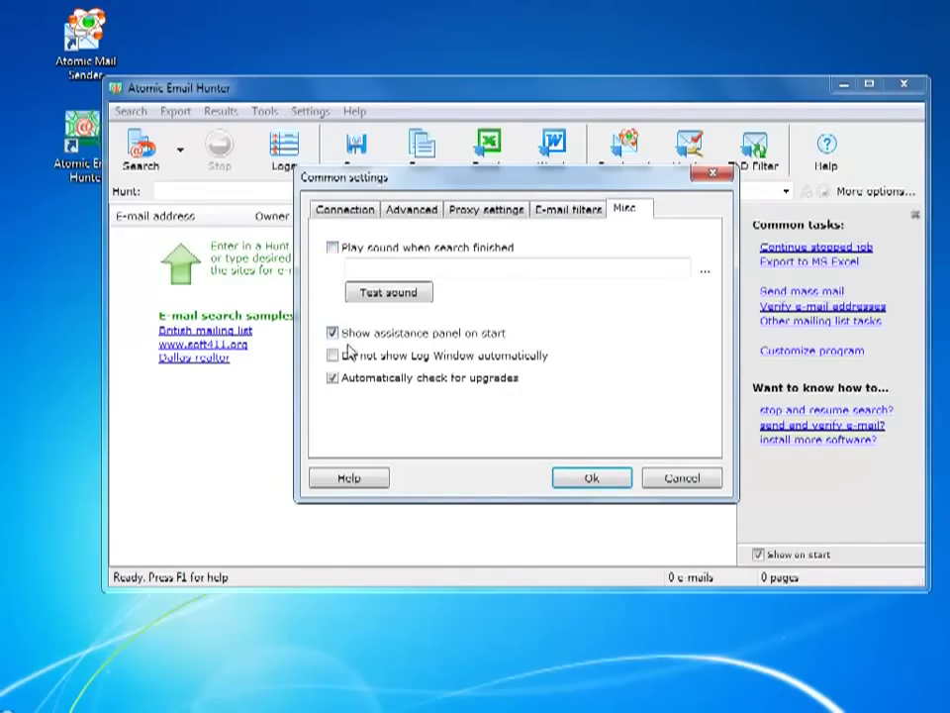
Step: Accept the common settings and run a keyword hunt for 'dog forum'
click(591, 478)
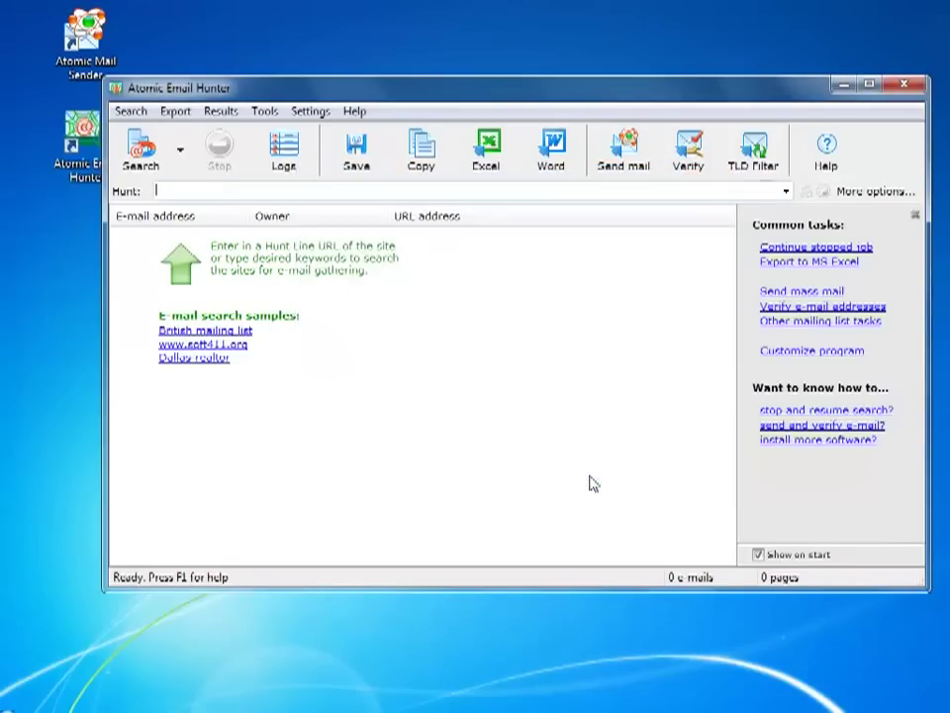
click(239, 191)
text(dog forum)
key(Return)
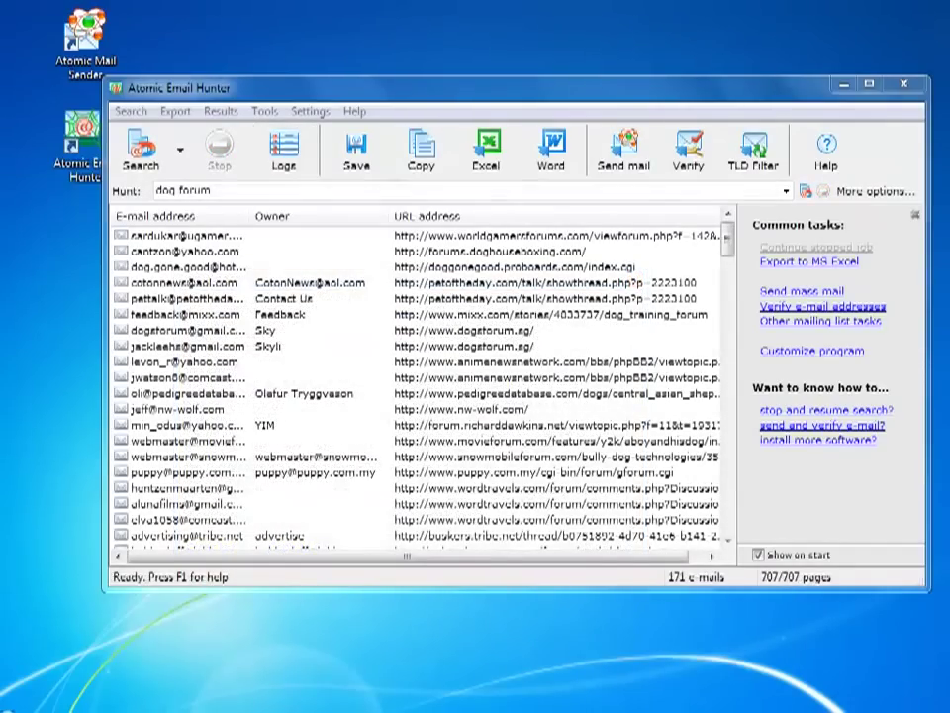
click(238, 190)
text(http://www.dogforums.com/)
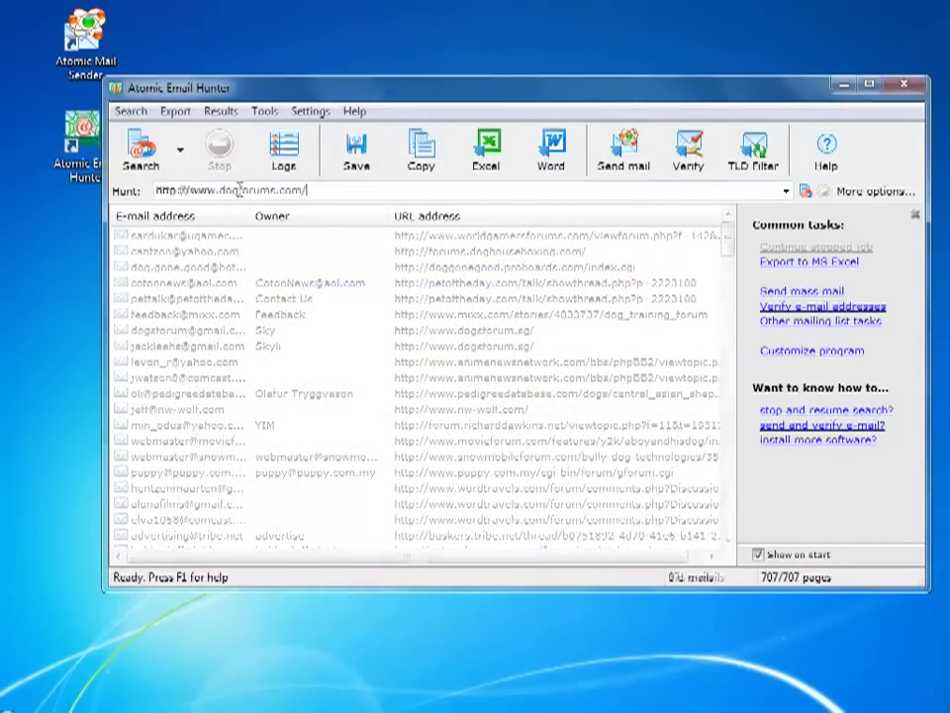
key(Return)
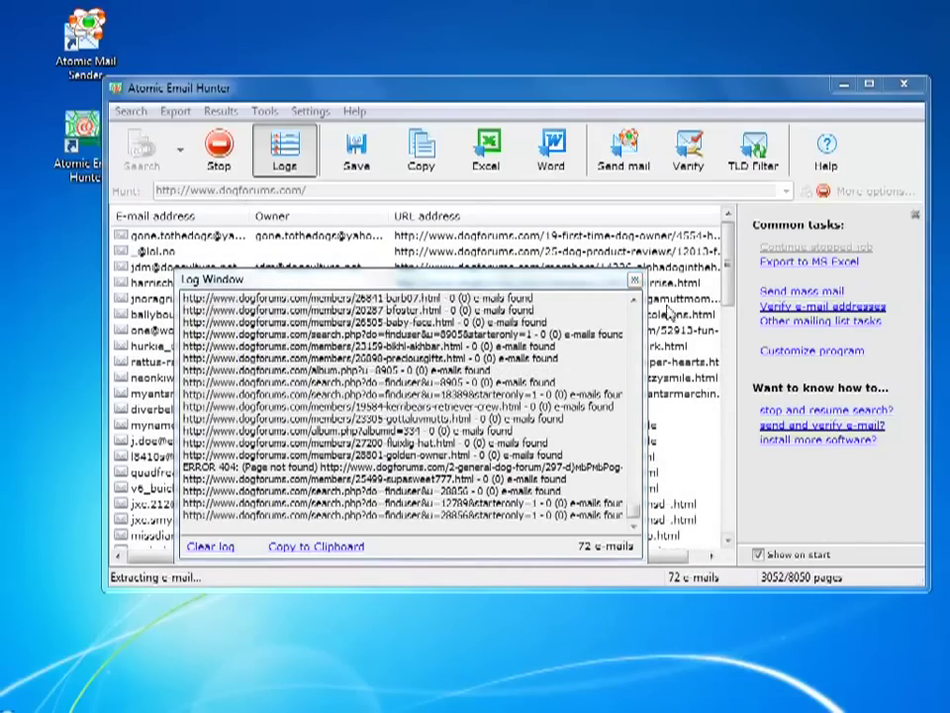
click(636, 281)
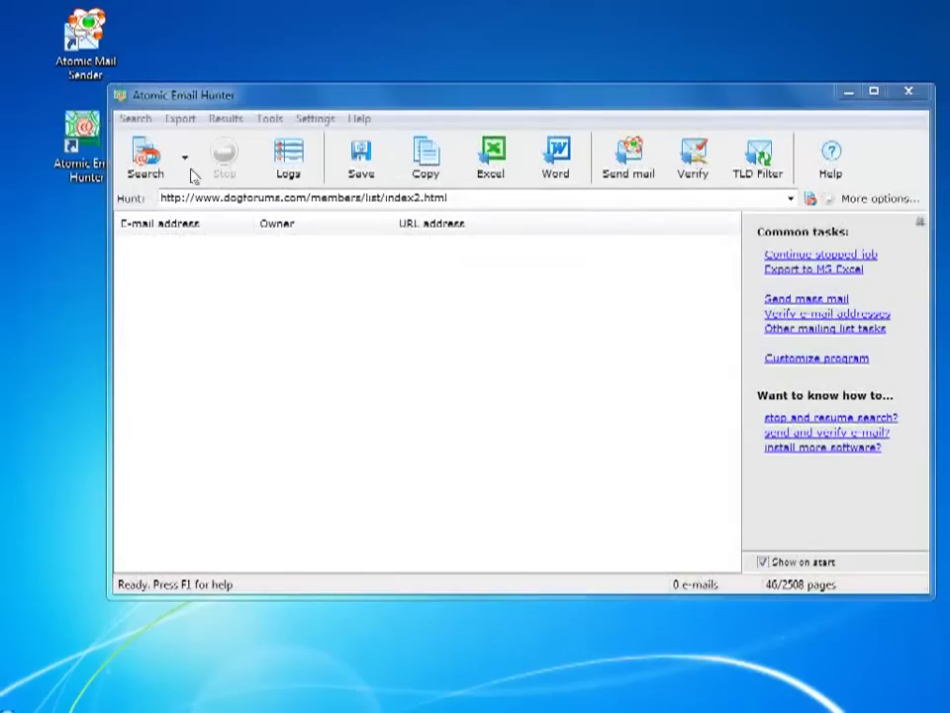
Step: Set up an advanced dogforums.com search with the login password and a 'contact' page filter
click(186, 159)
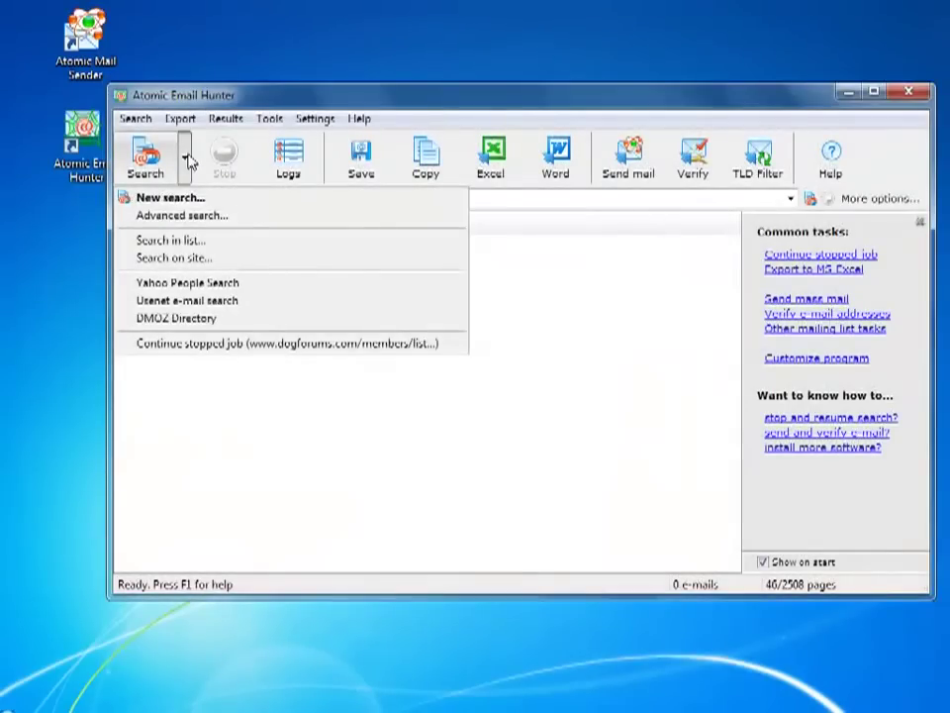
click(196, 215)
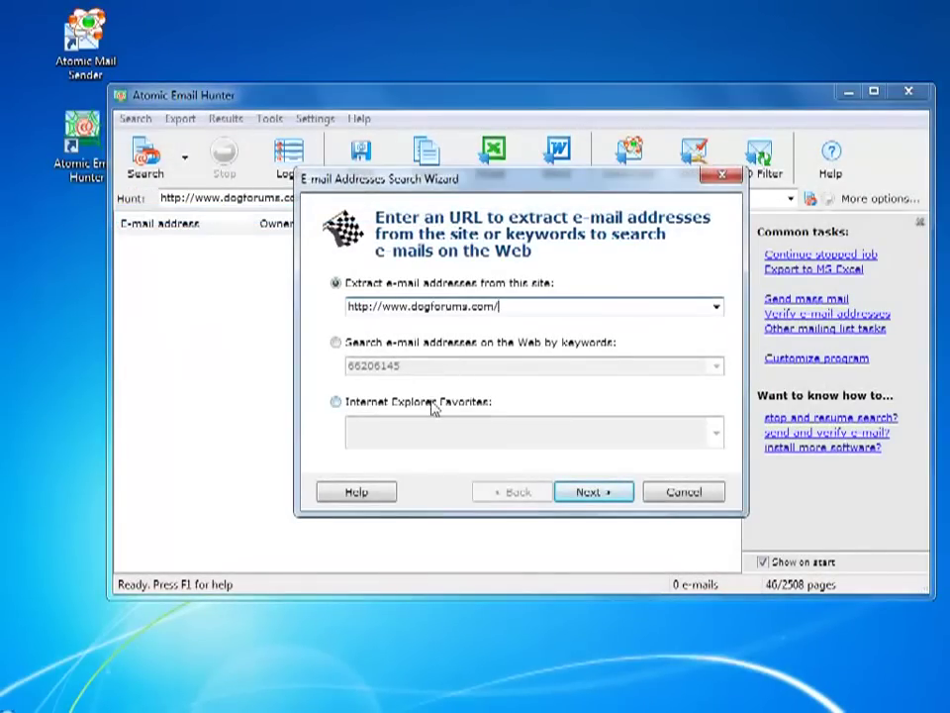
click(603, 492)
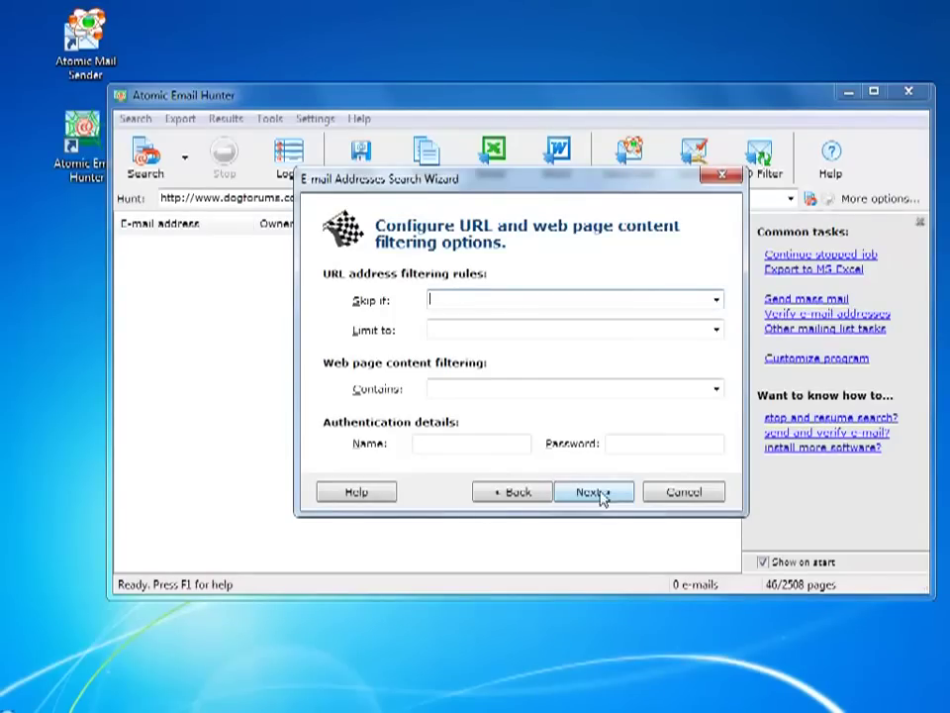
click(468, 444)
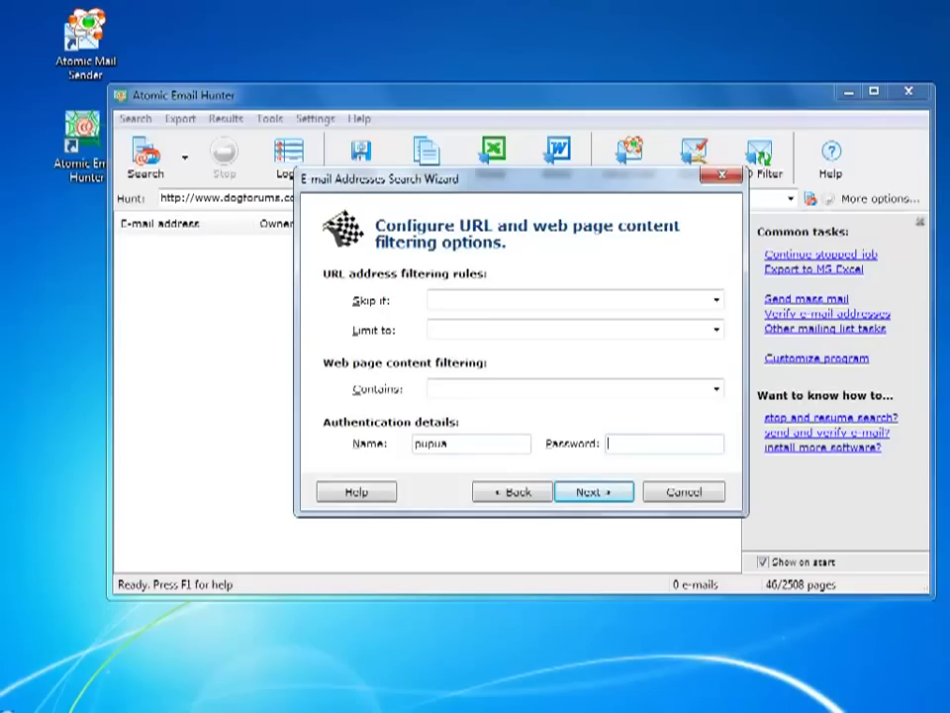
text(password)
click(466, 388)
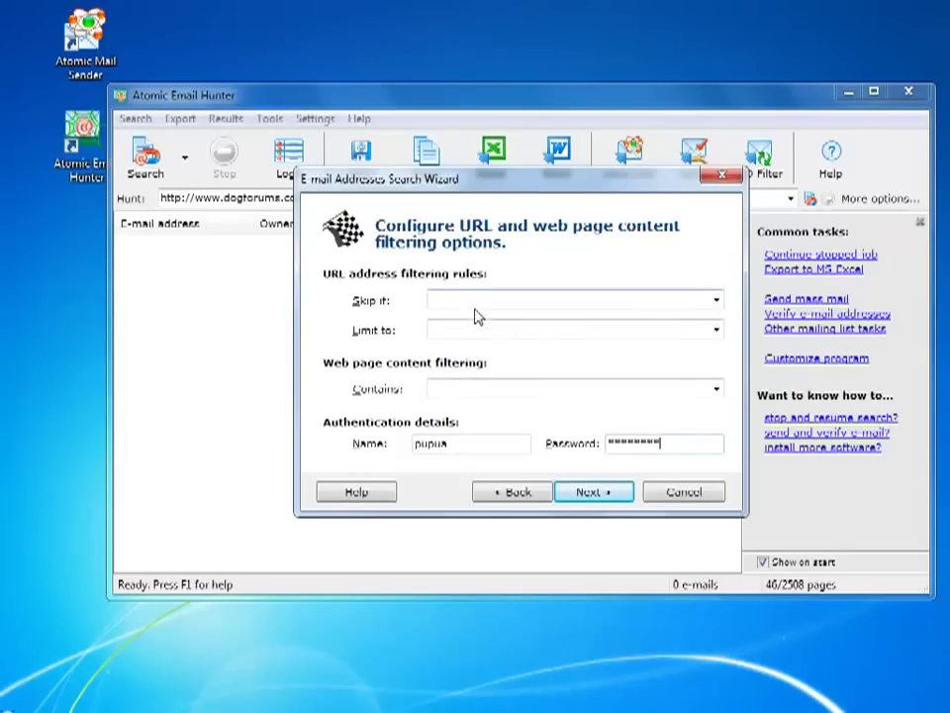
text(contact)
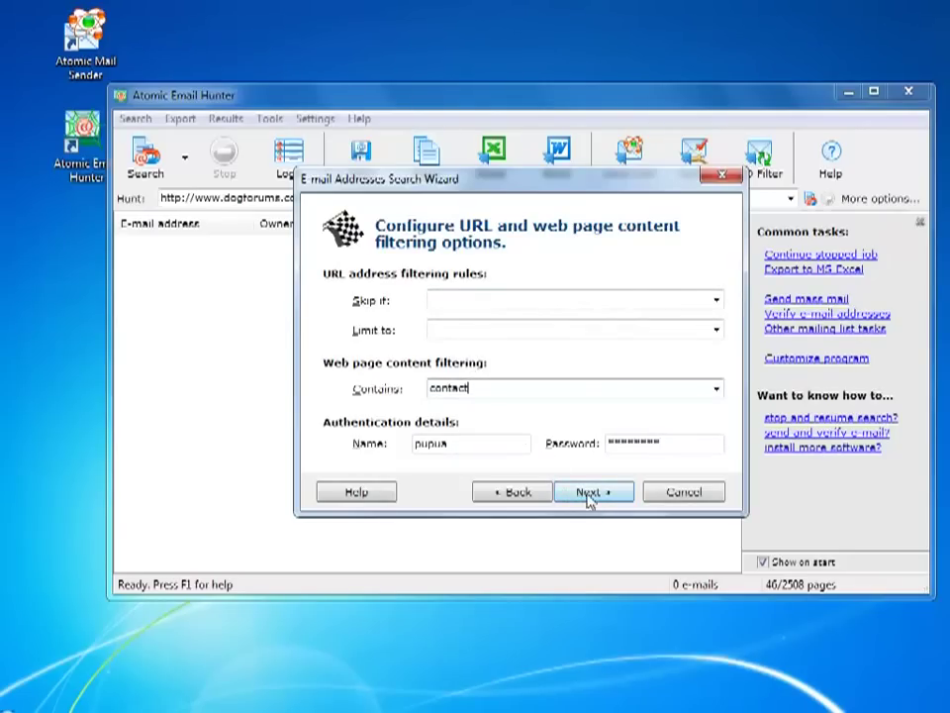
Step: Run the filtered search, stop it at ten addresses, and close the log
click(590, 492)
click(588, 495)
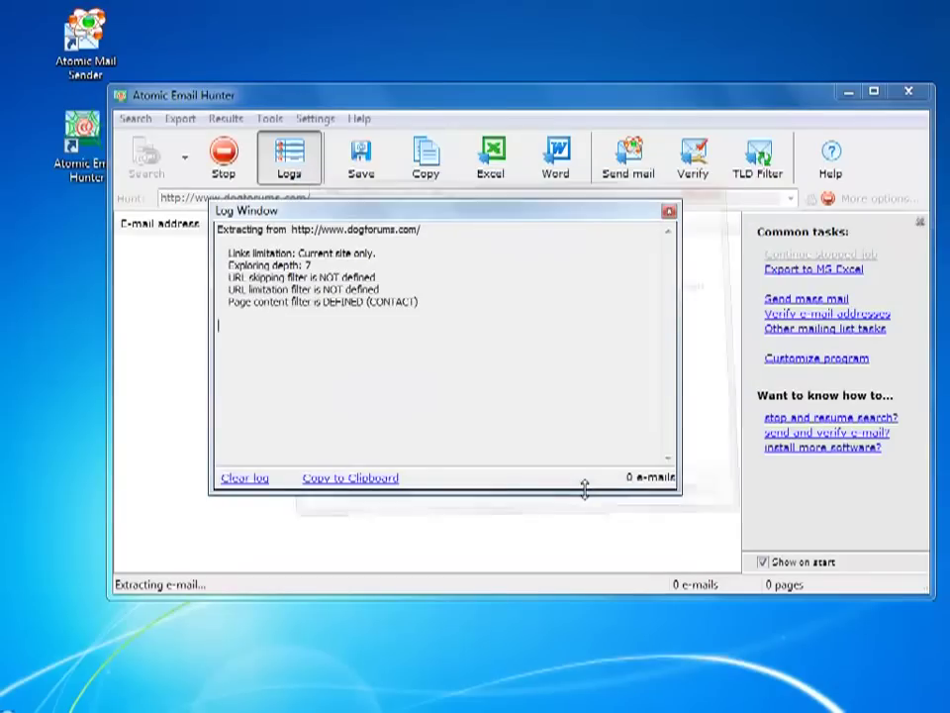
click(227, 161)
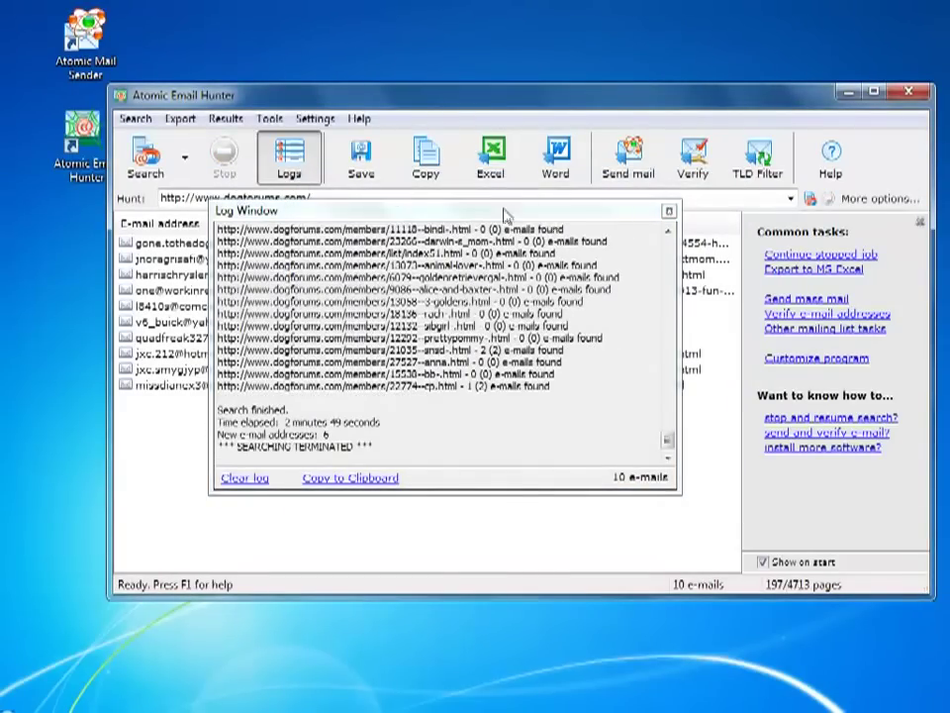
click(669, 211)
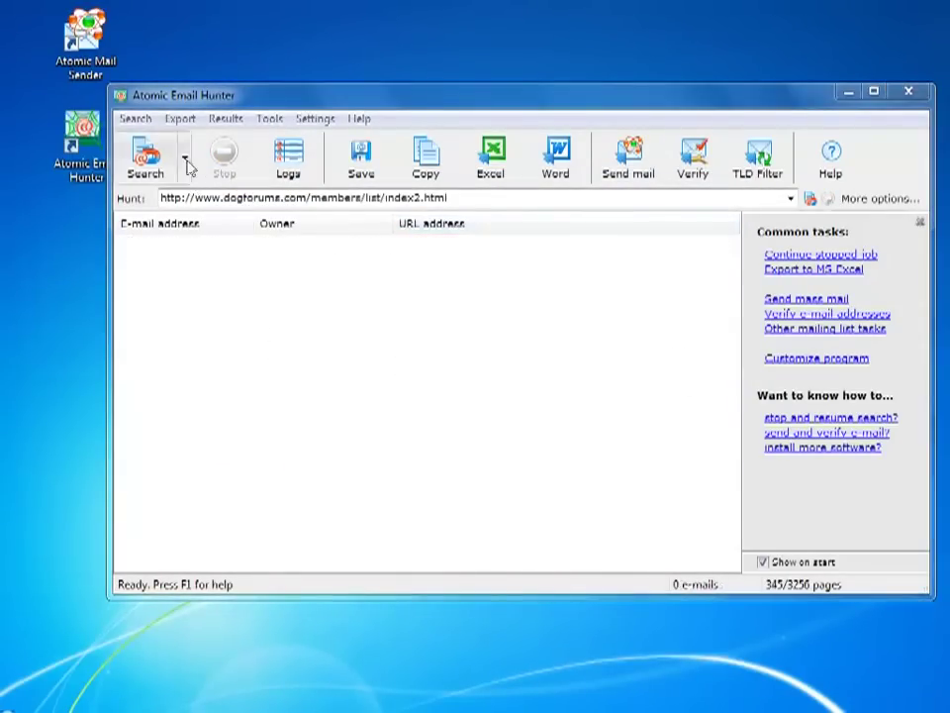
Step: Bulk-search generated dogforums.com member pages index$$$.html numbered 100 to 761, step 1, 3 digits
click(184, 159)
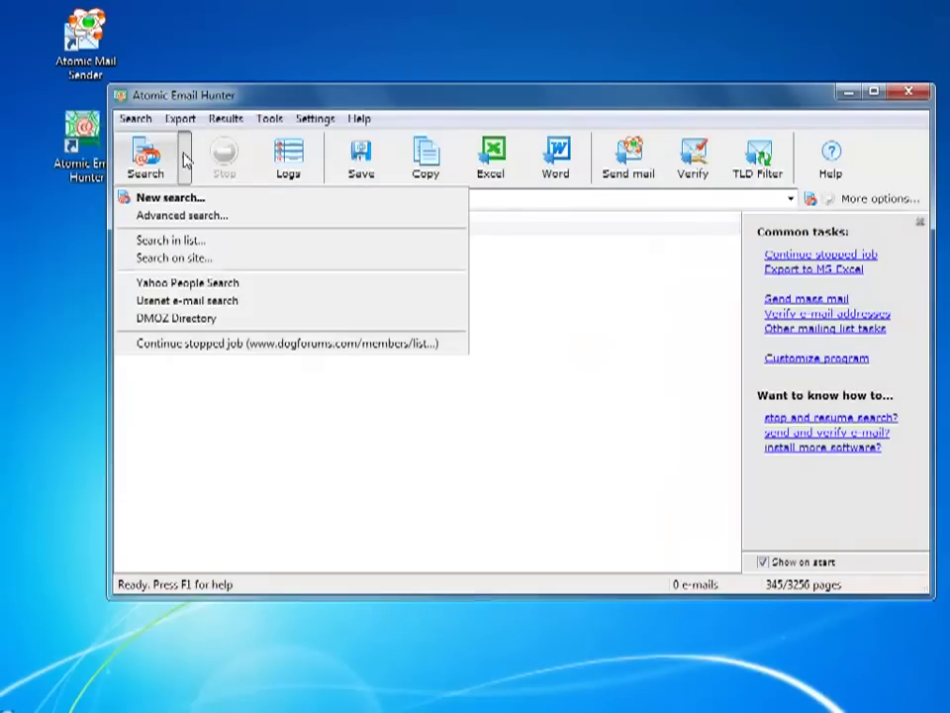
click(187, 240)
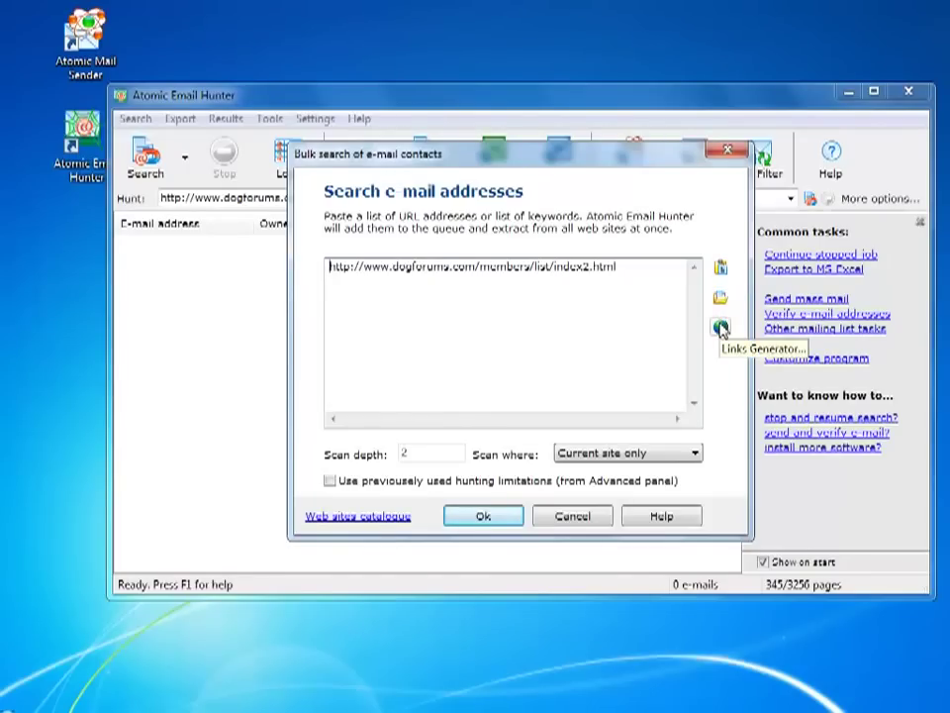
click(721, 328)
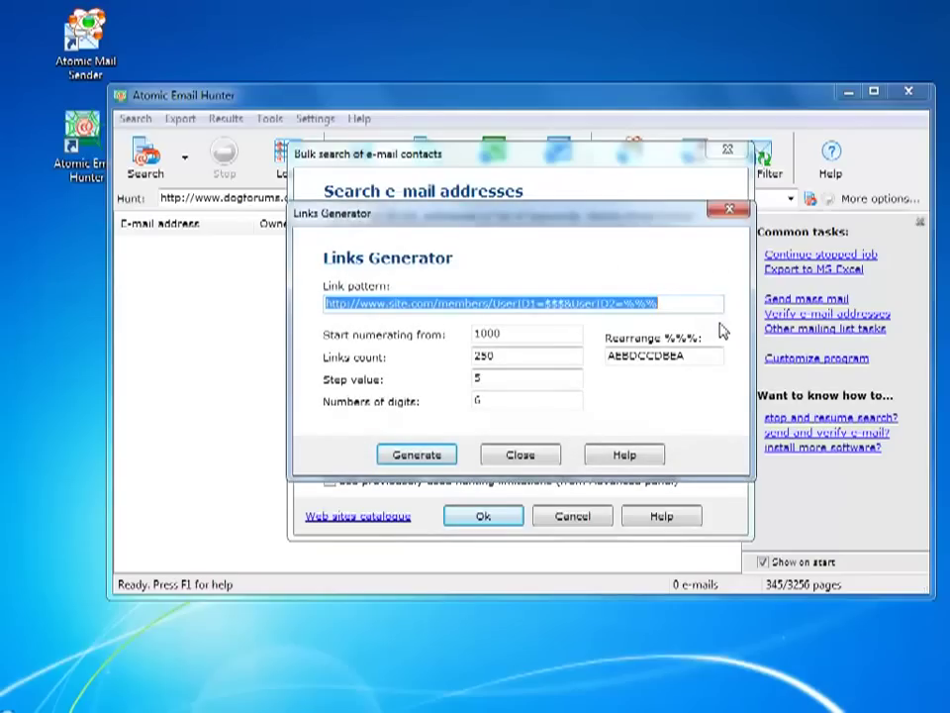
text(http://www.dogforums.com/members/list/index2.html)
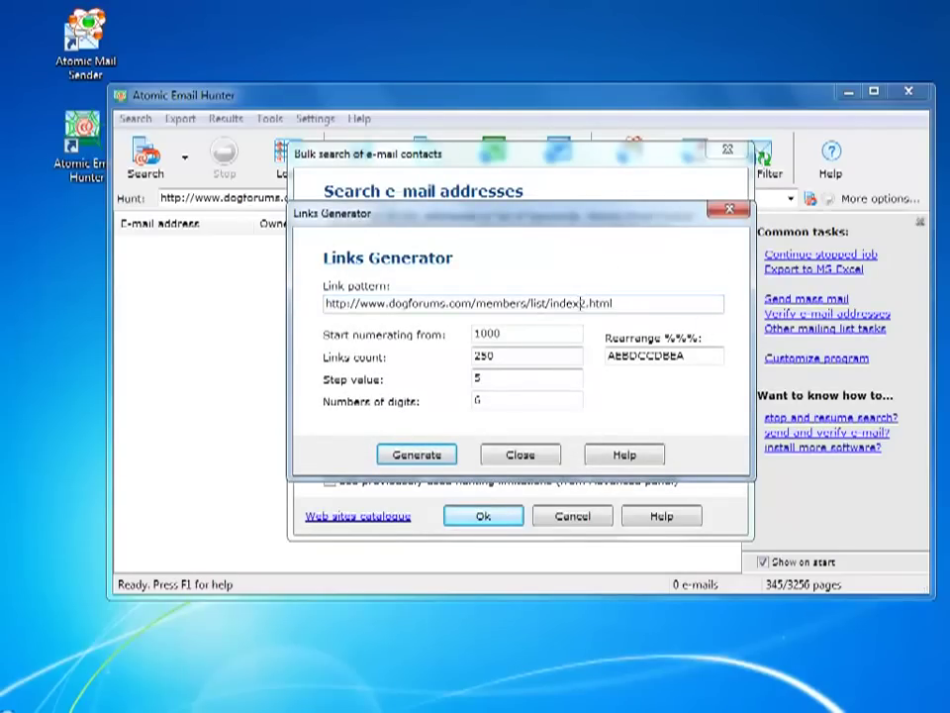
text($$$)
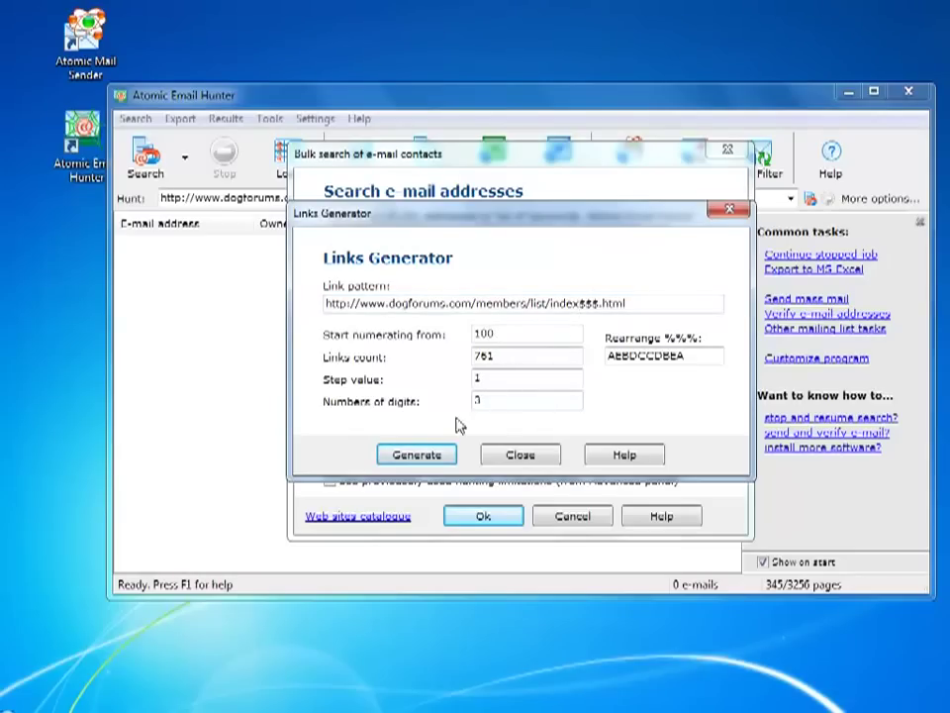
click(436, 457)
click(433, 456)
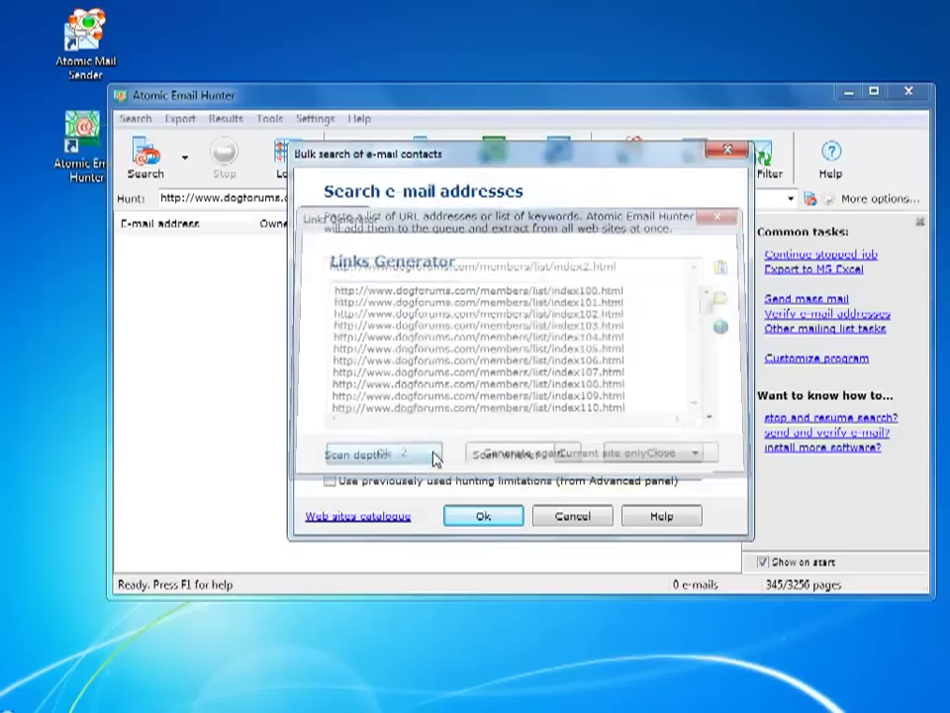
click(471, 516)
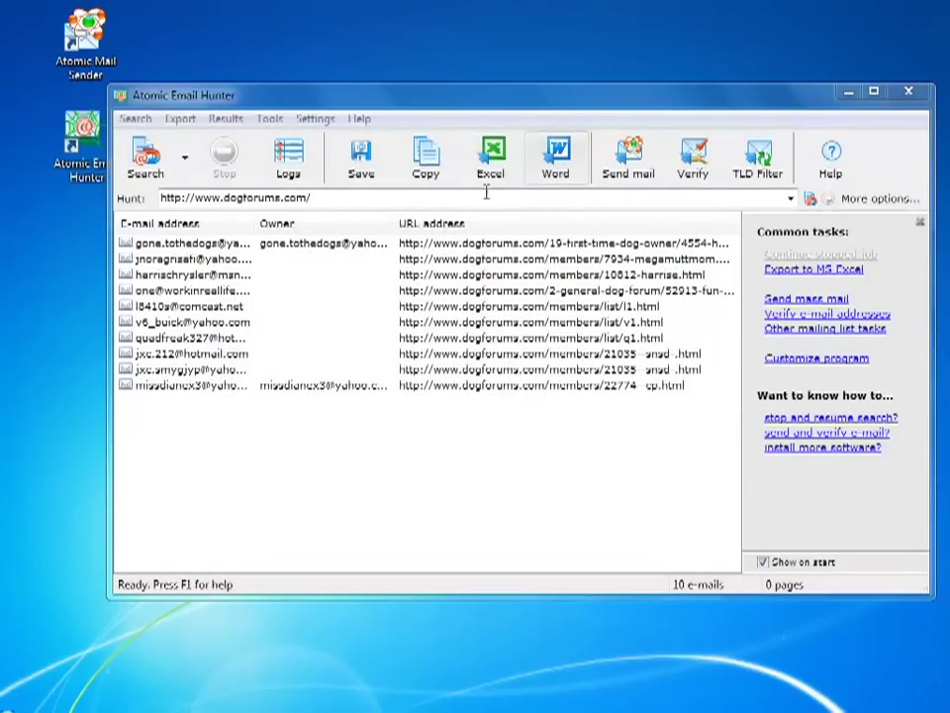
Step: Save the ten addresses to E:\dogforum.txt, copy them to the clipboard, and export them to Excel
click(362, 156)
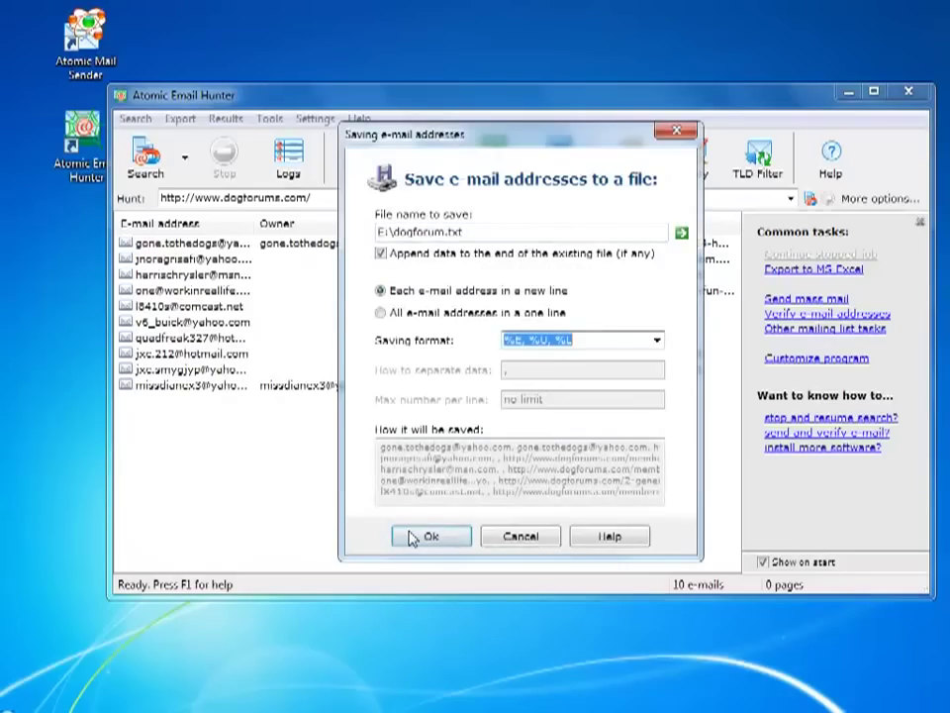
click(424, 536)
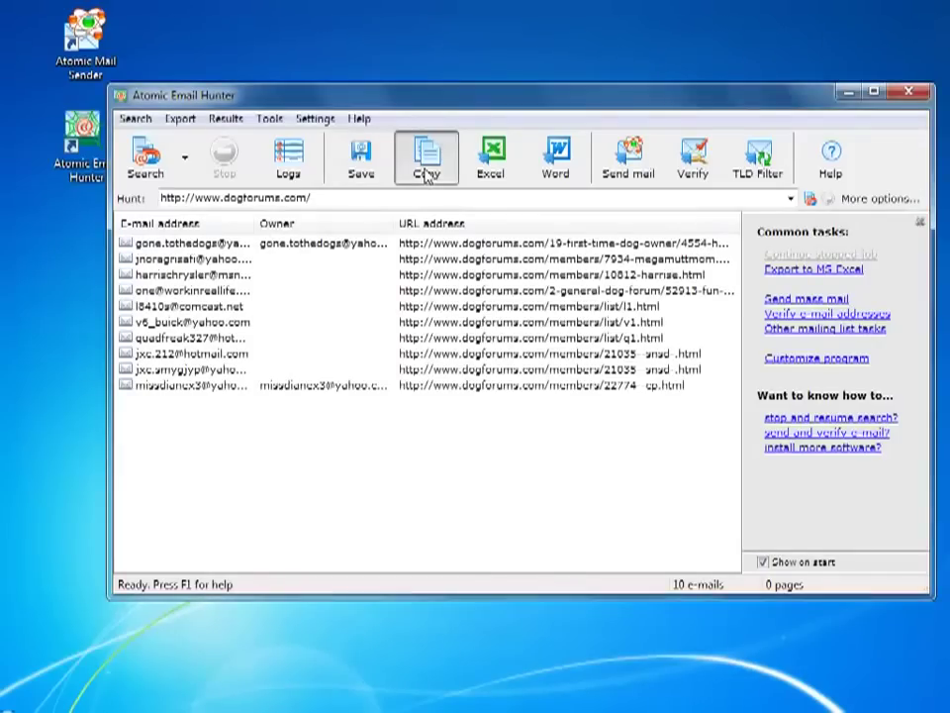
click(425, 173)
click(427, 529)
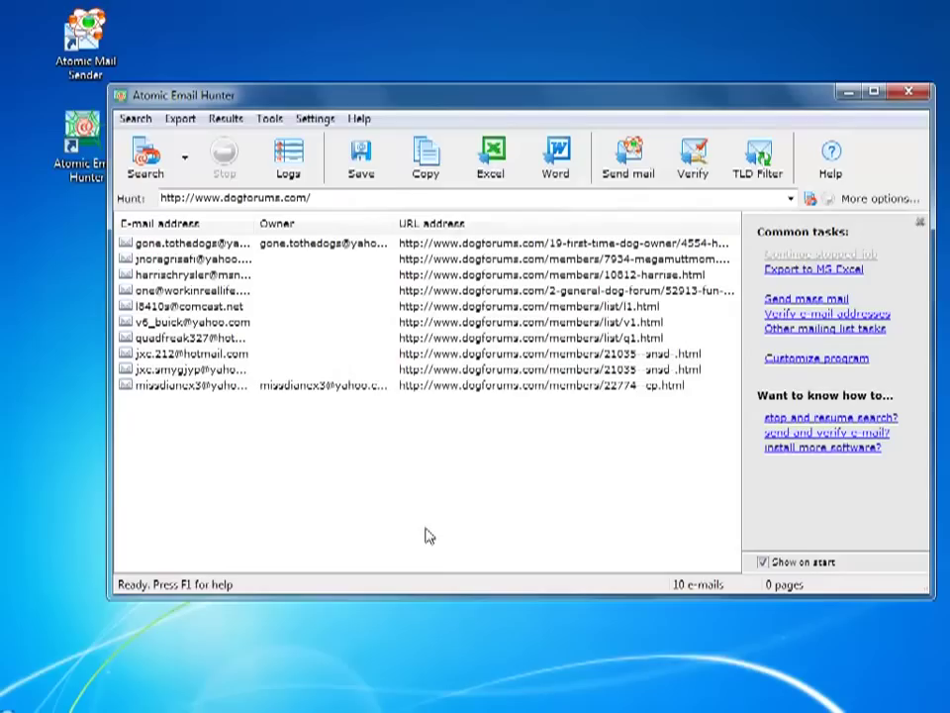
click(494, 150)
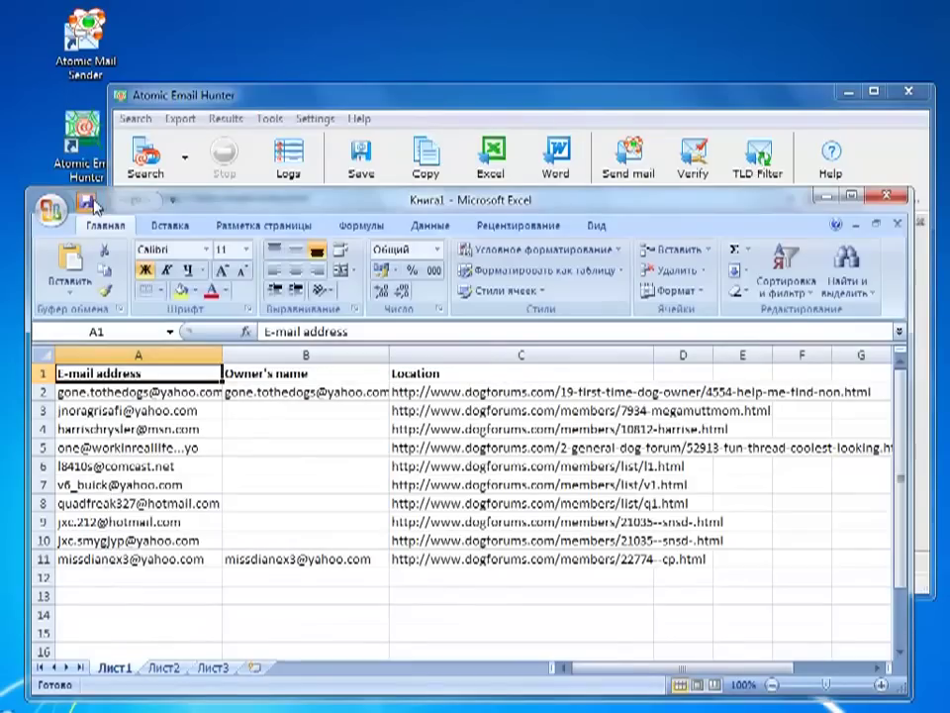
click(87, 198)
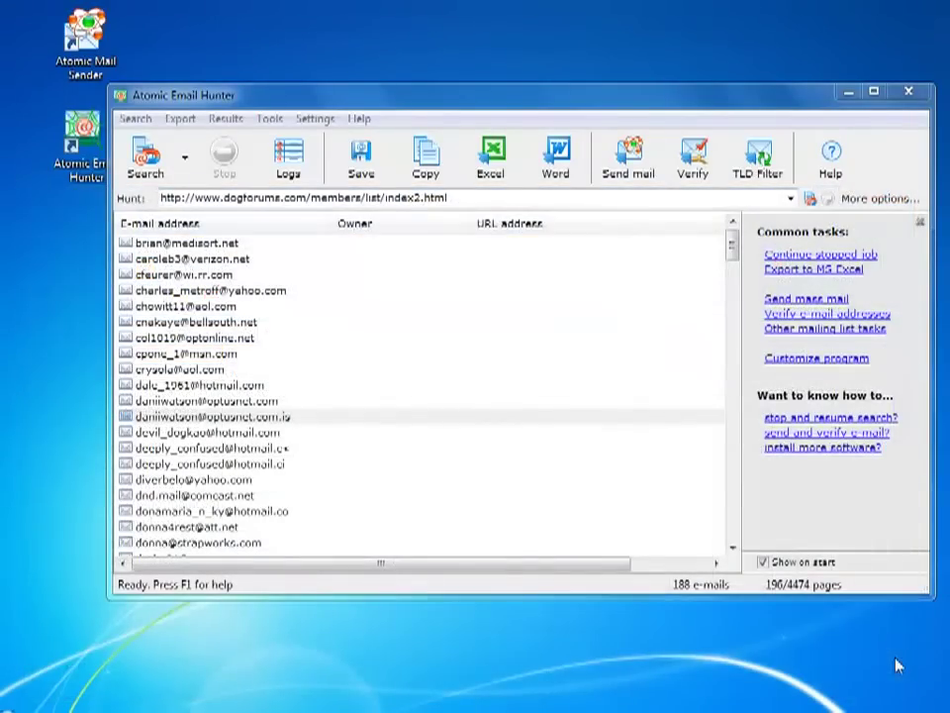
Step: Add the owner name 'DogForum User' to contacts with a blank owner name only
click(279, 120)
click(277, 139)
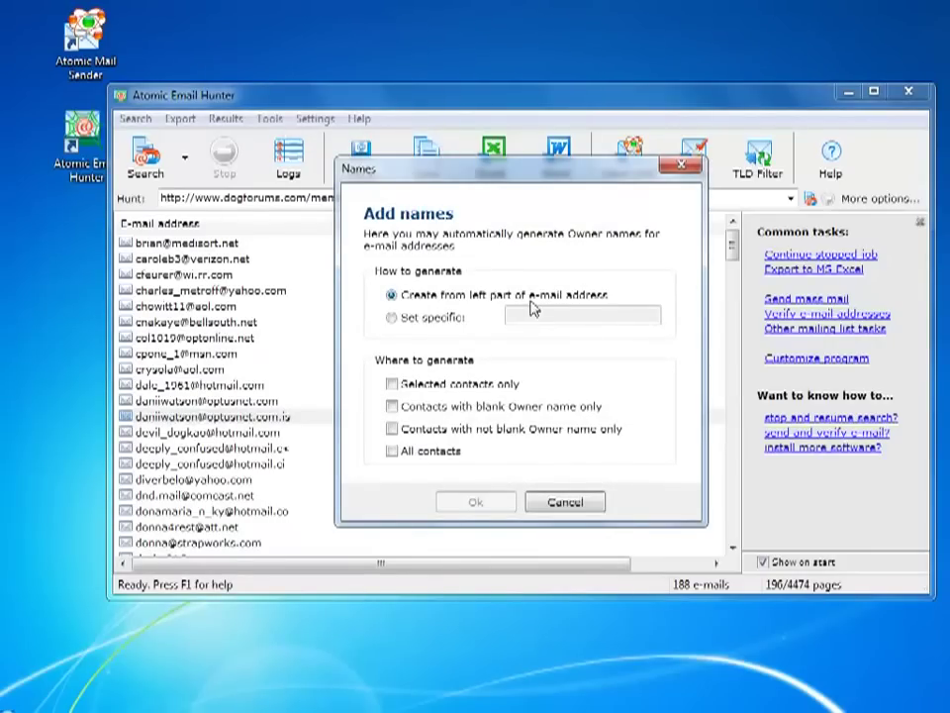
click(416, 317)
text(DogForum User)
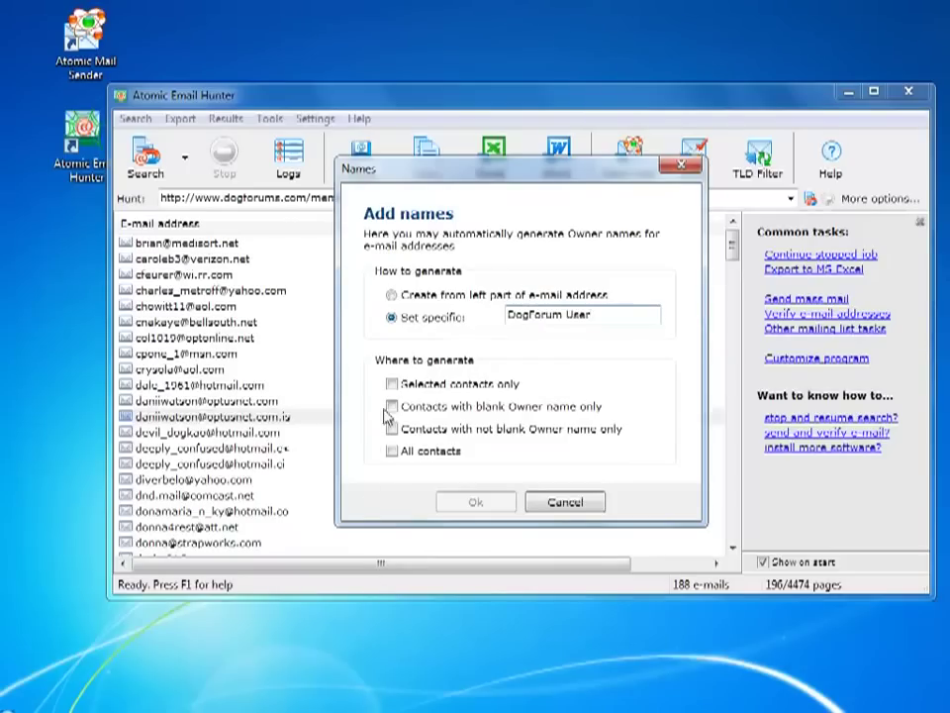
click(391, 405)
click(475, 504)
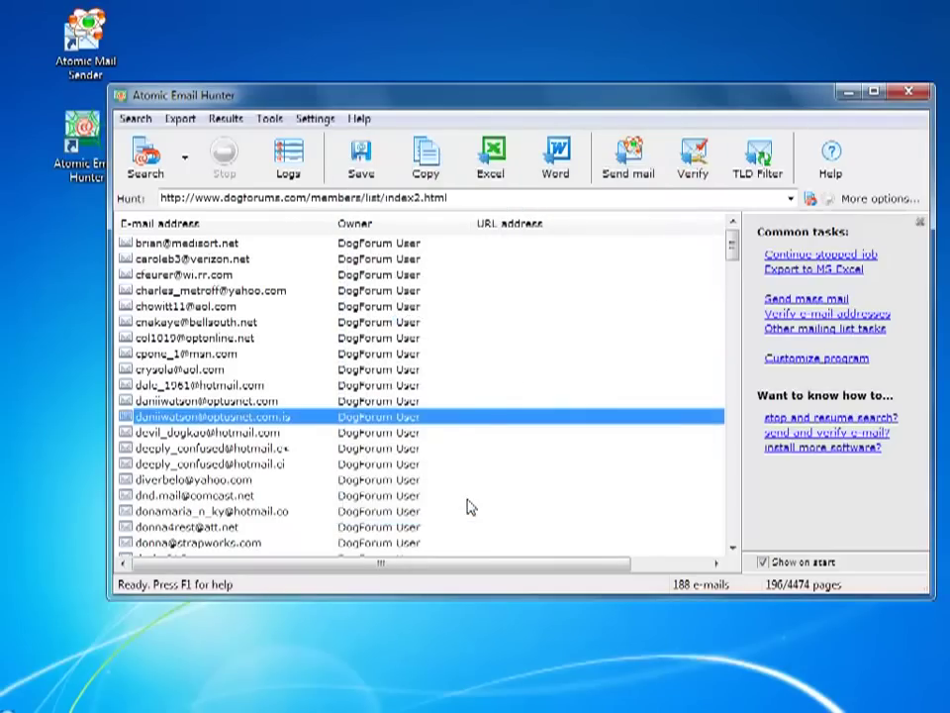
click(270, 119)
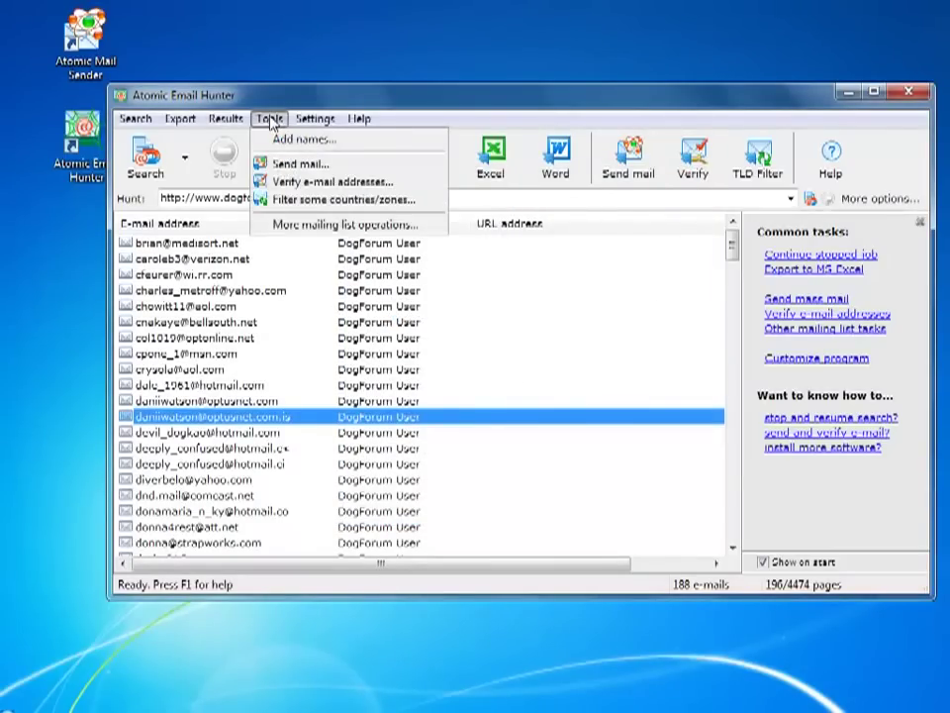